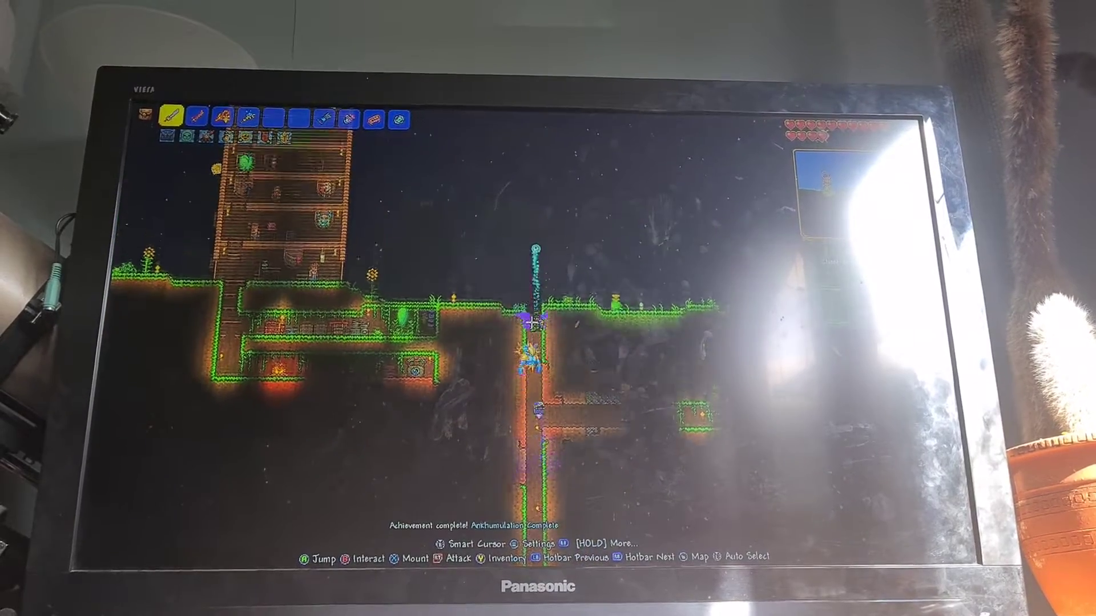
- Fly up over the house, briefly check the inventory, then fly right across the sky
key(space)
key(Escape)
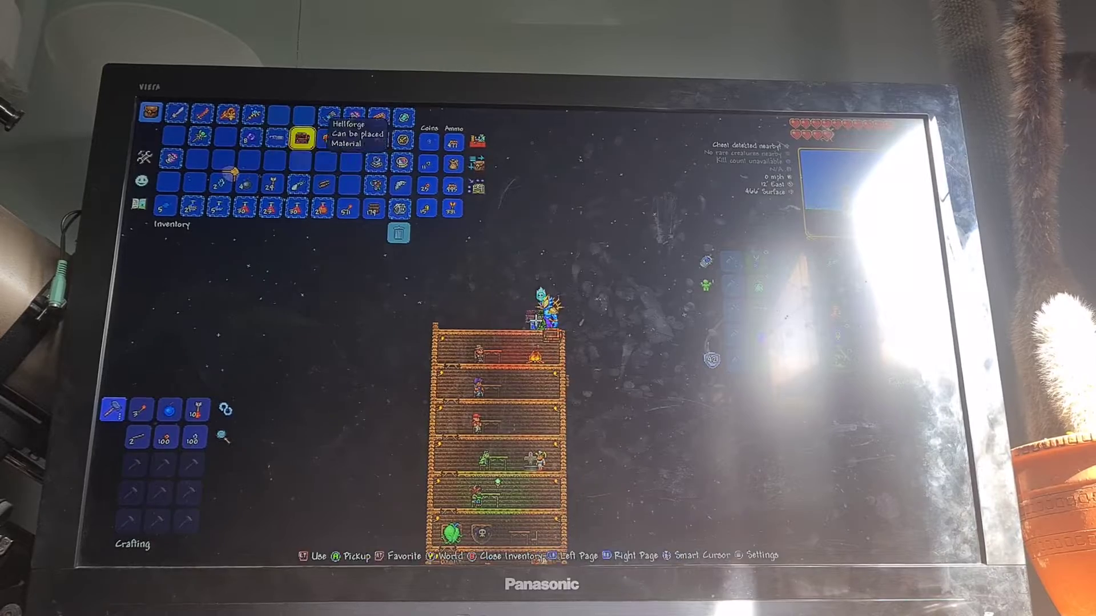
key(Left)
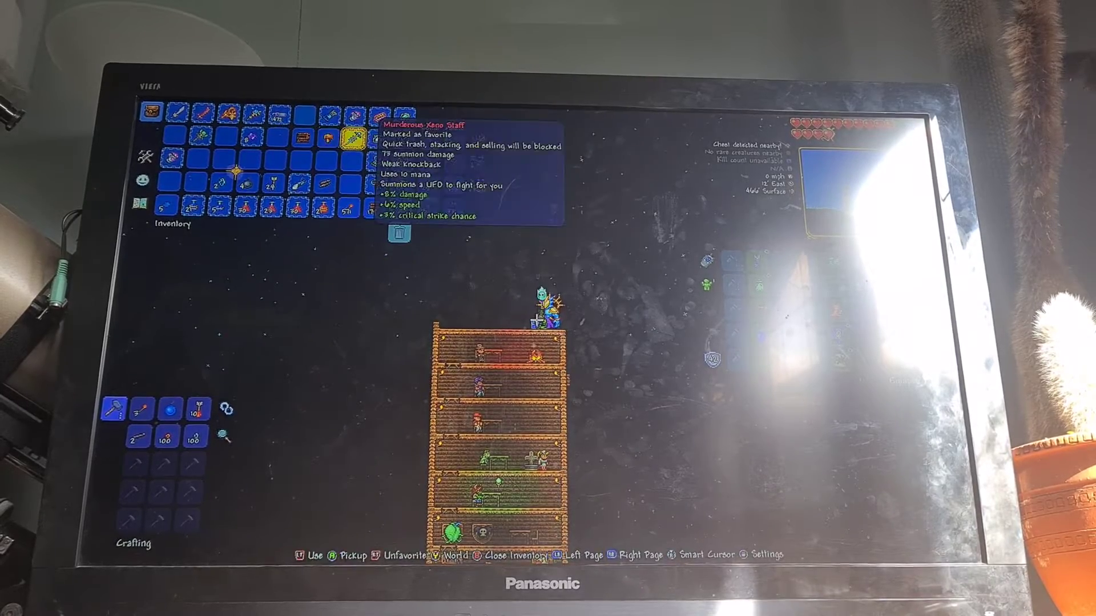
key(Escape)
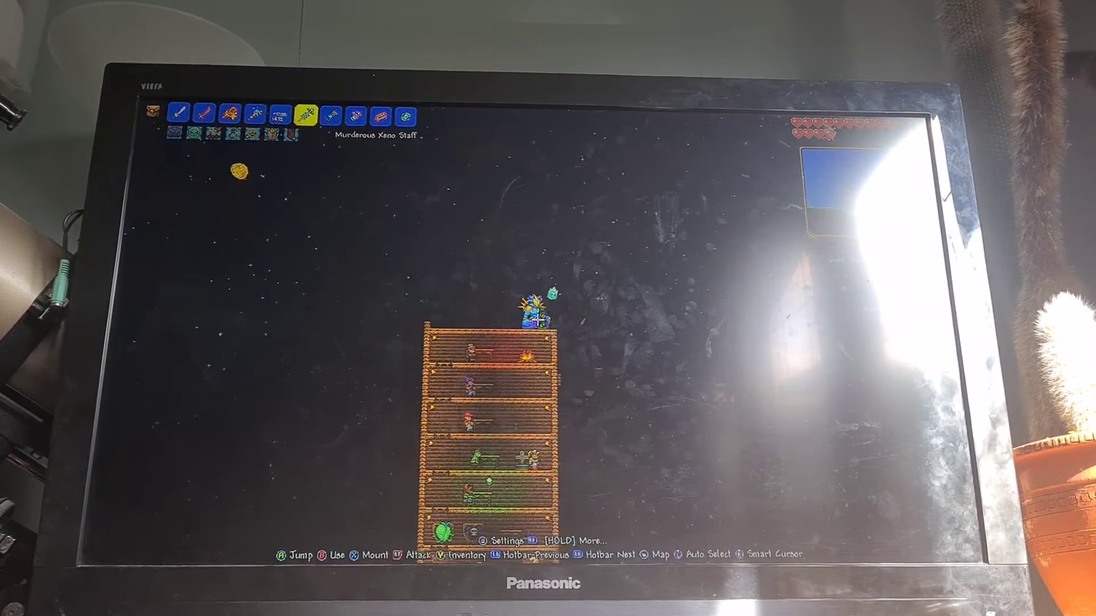
key(Right)
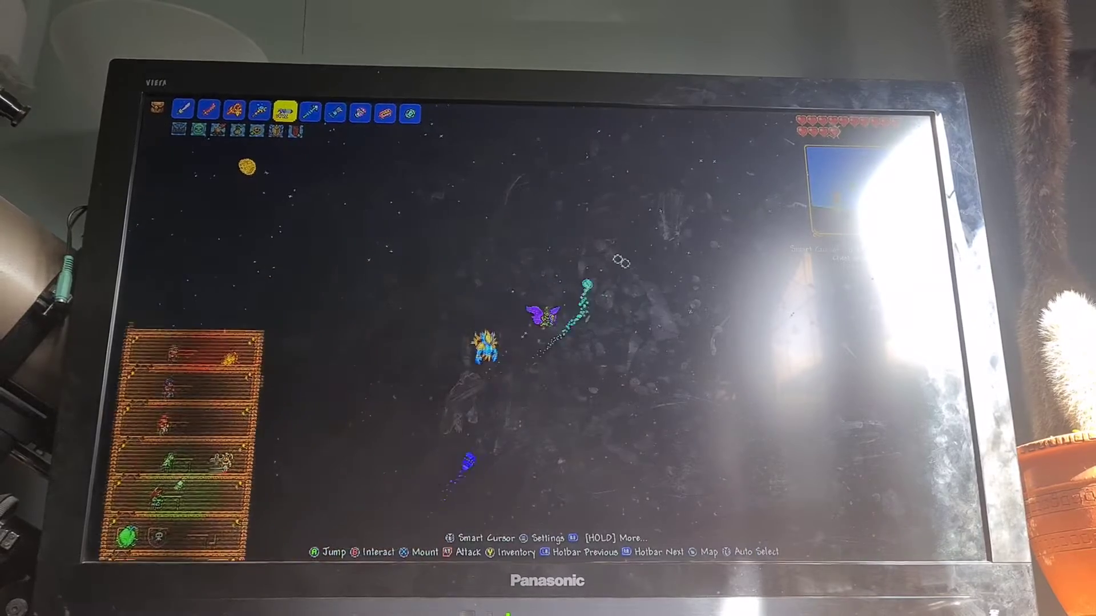
key(Right)
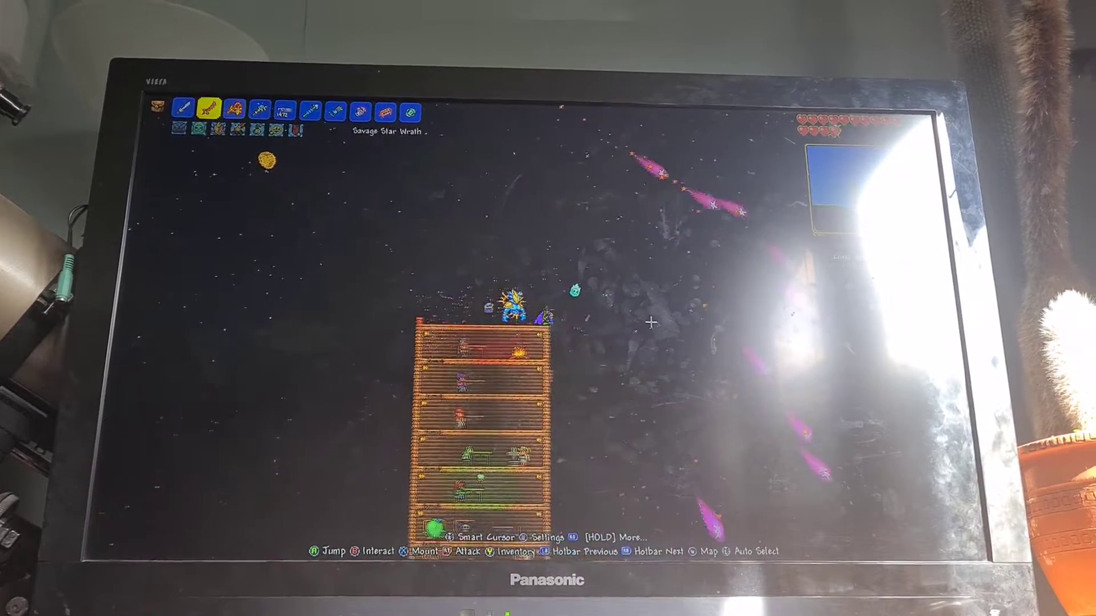
- Equip the Murderous Xeno Staff from the inventory and summon a UFO minion
key(y)
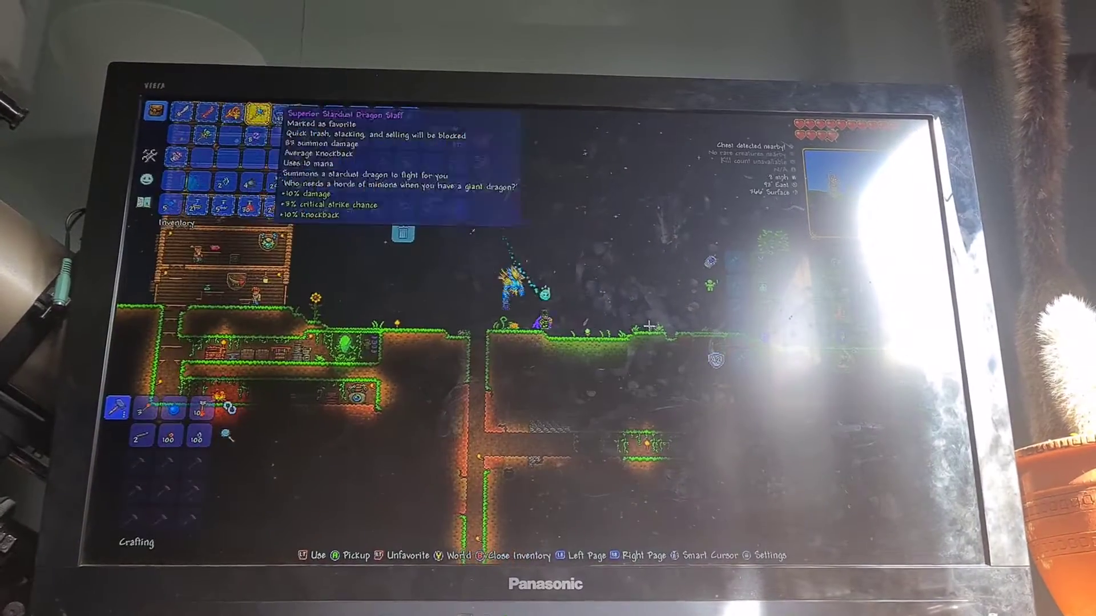
key(Left)
key(Left)
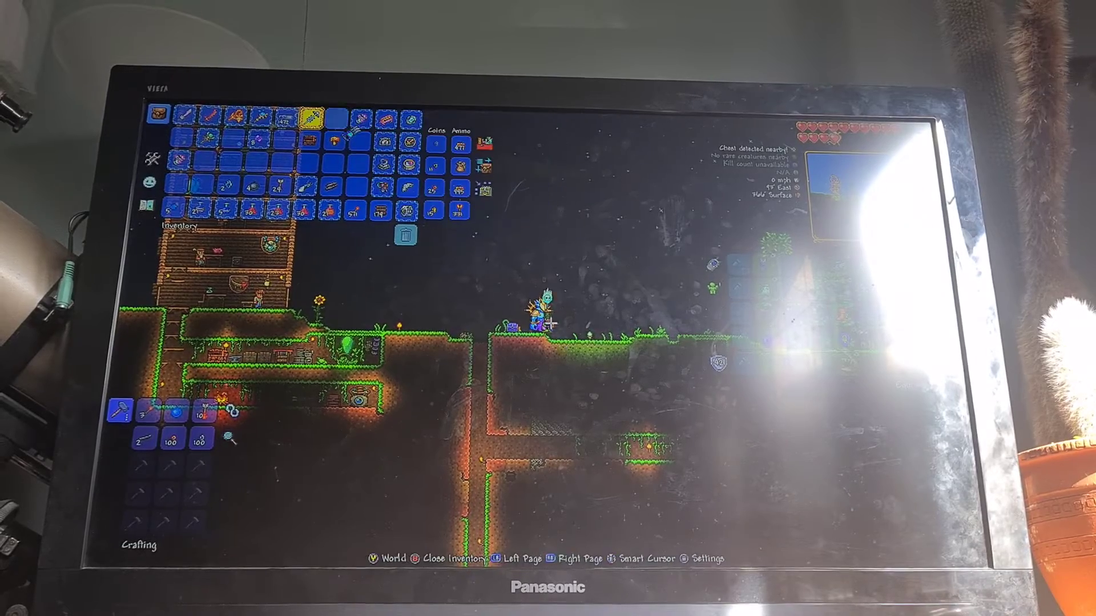
key(Left)
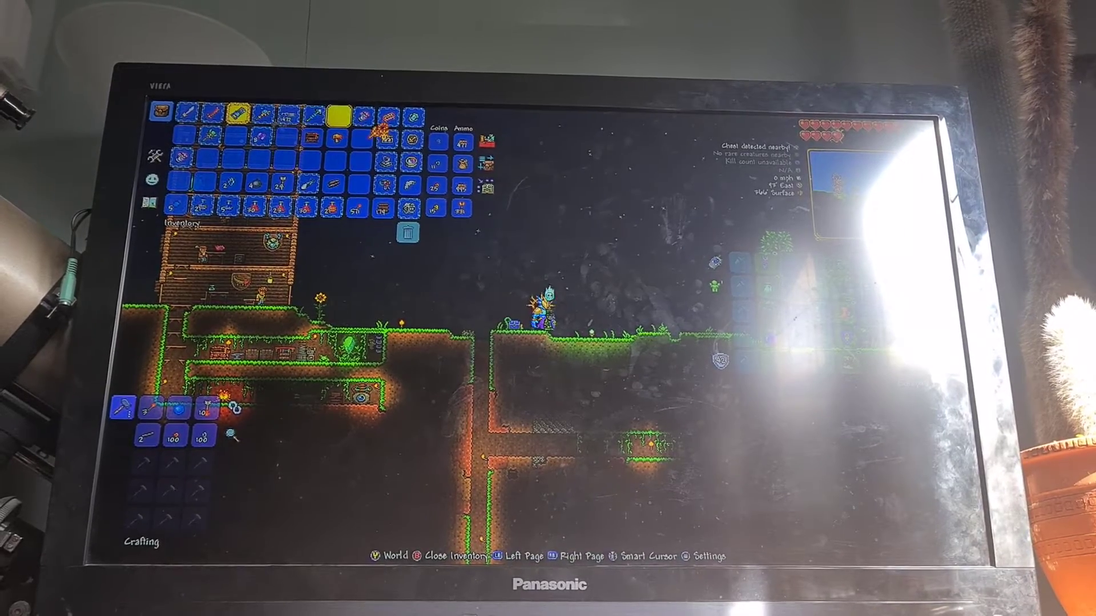
key(Left)
key(y)
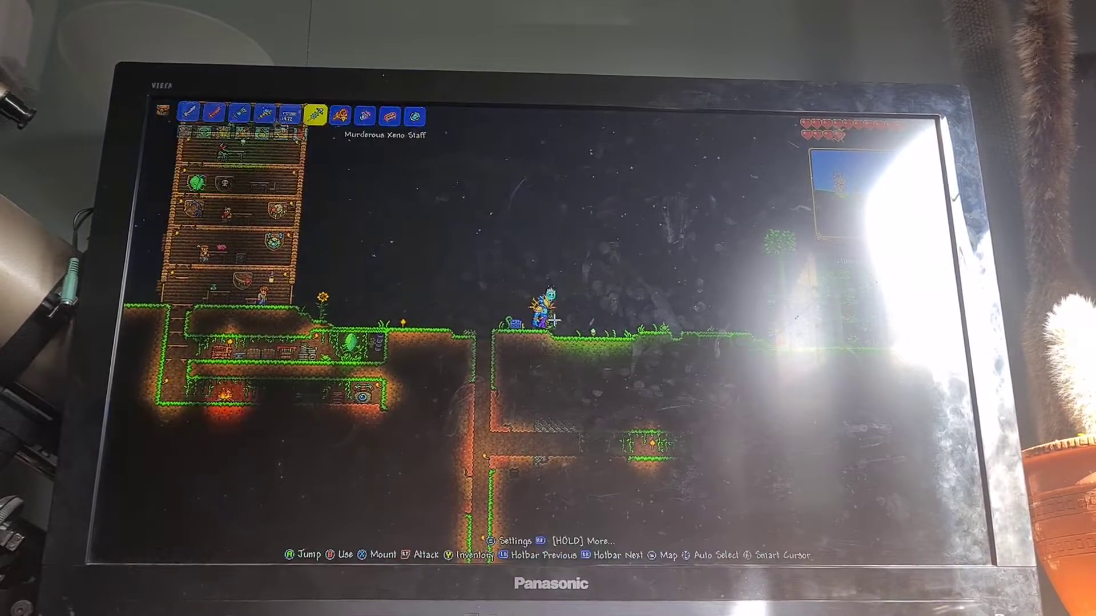
click(576, 240)
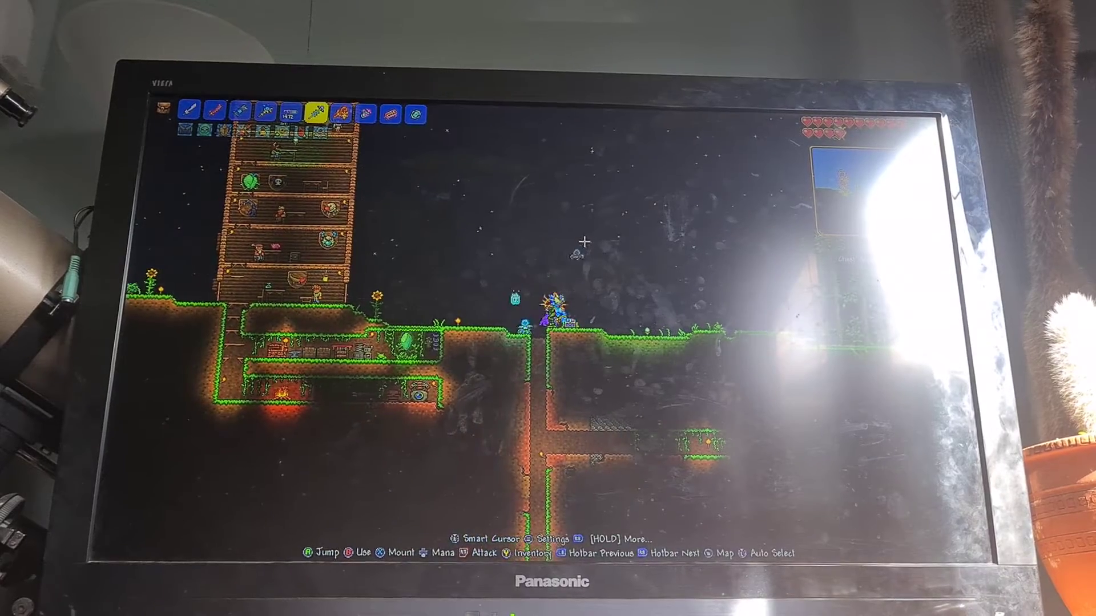
- Drop into the shaft, fly back up into the night sky, then land and walk into the shaft
key(Down)
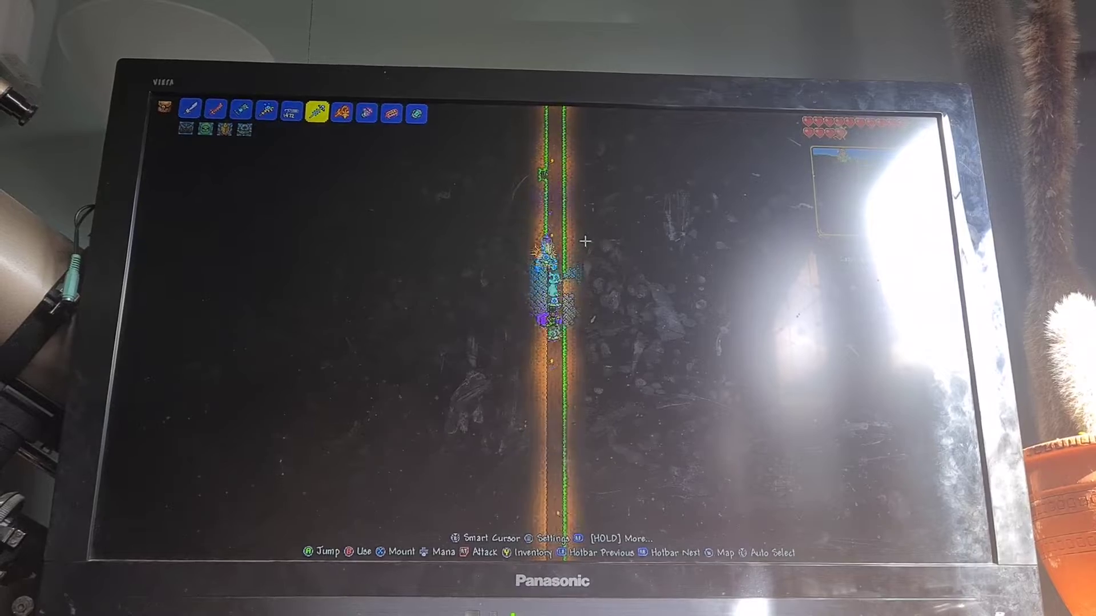
key(space)
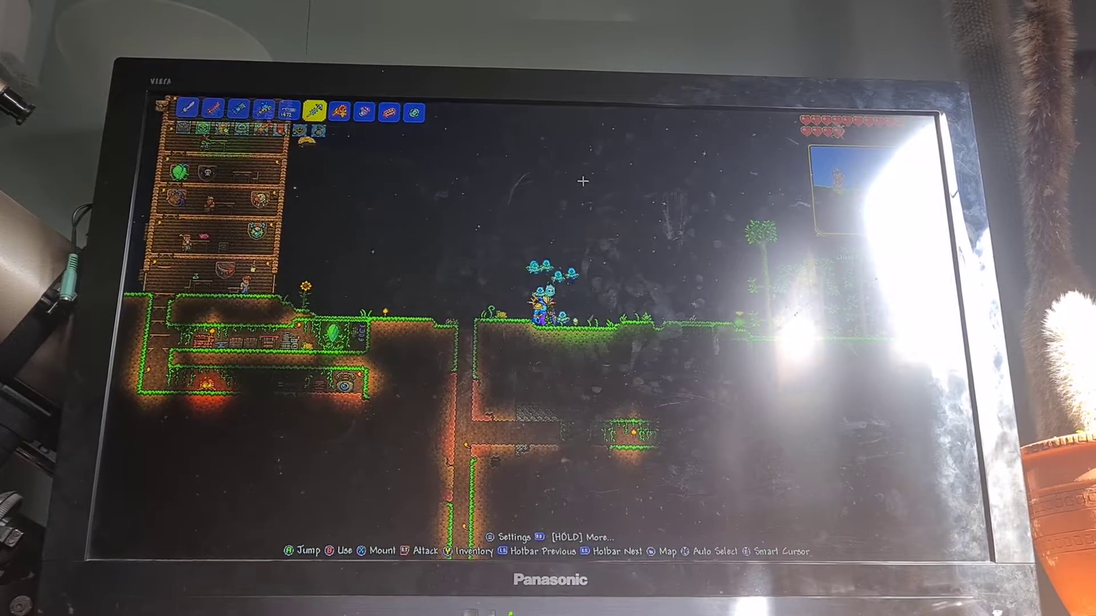
key(space)
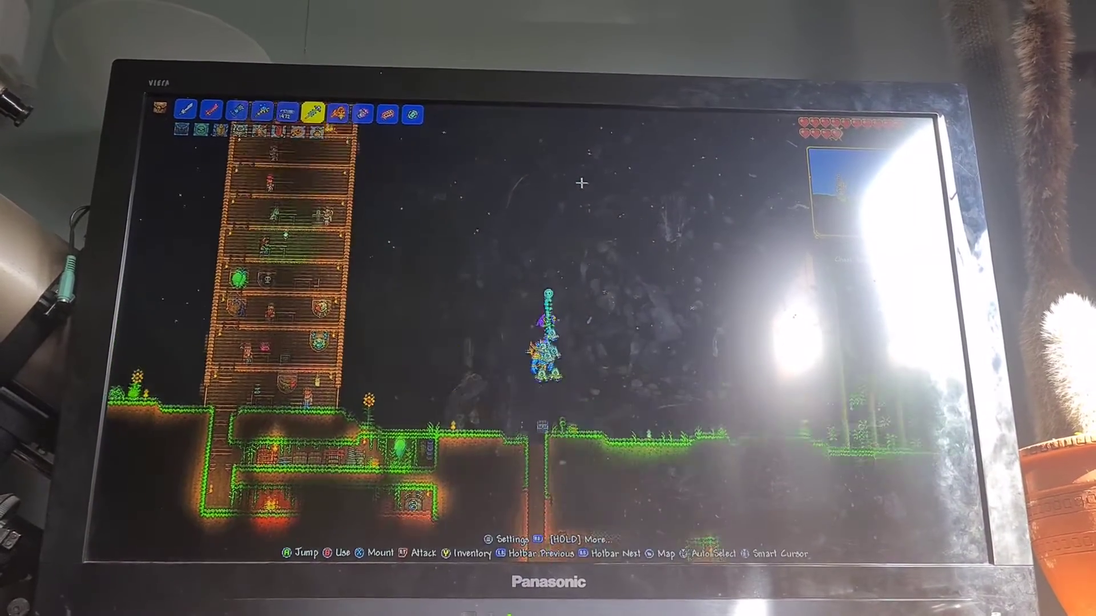
key(space)
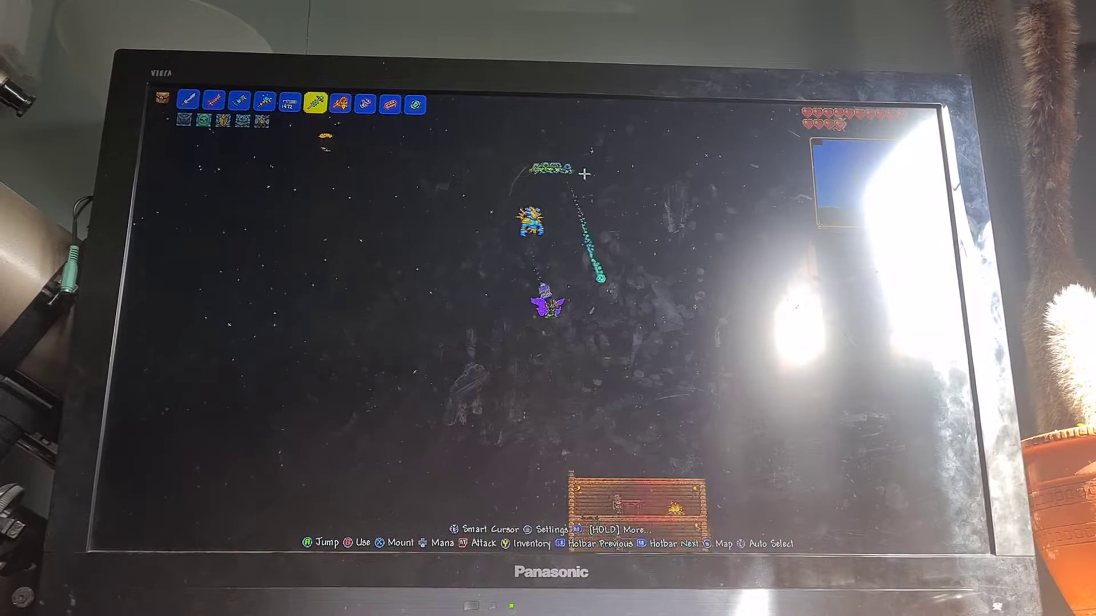
key(Right)
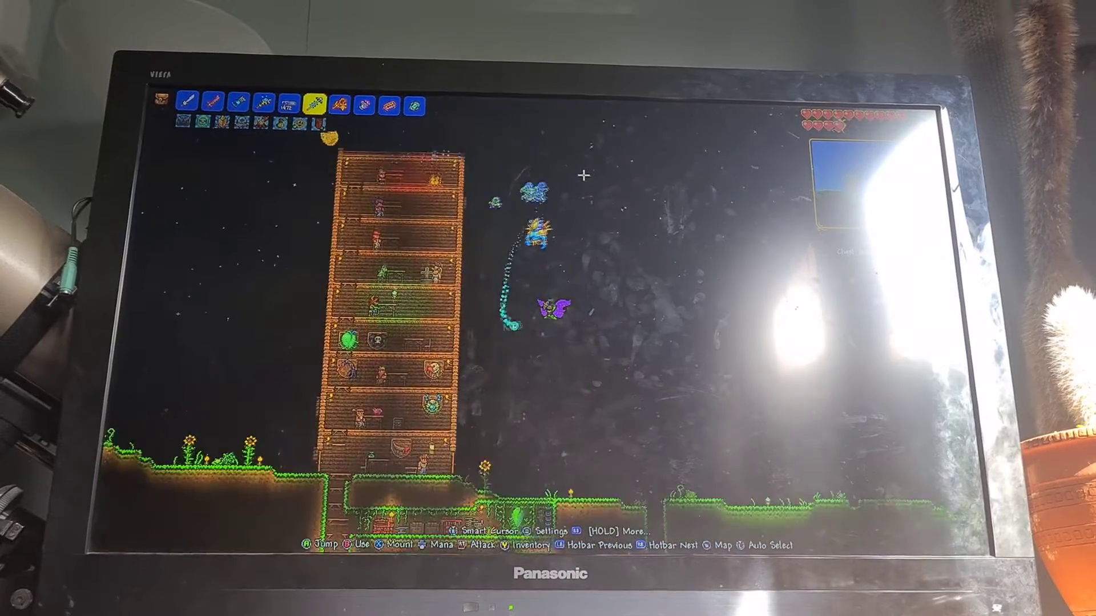
key(Right)
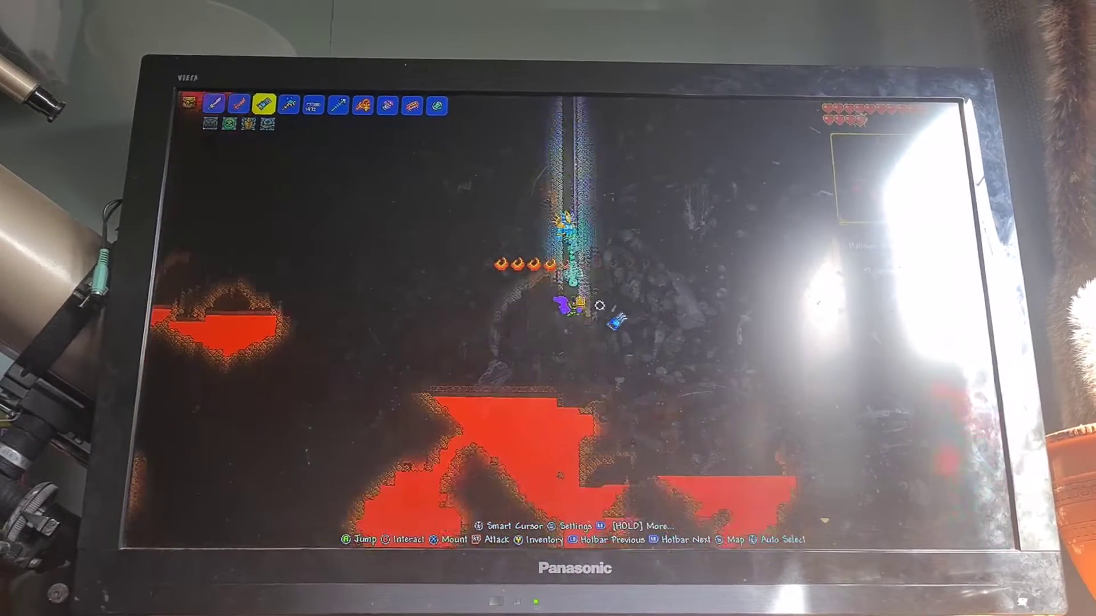
key(Escape)
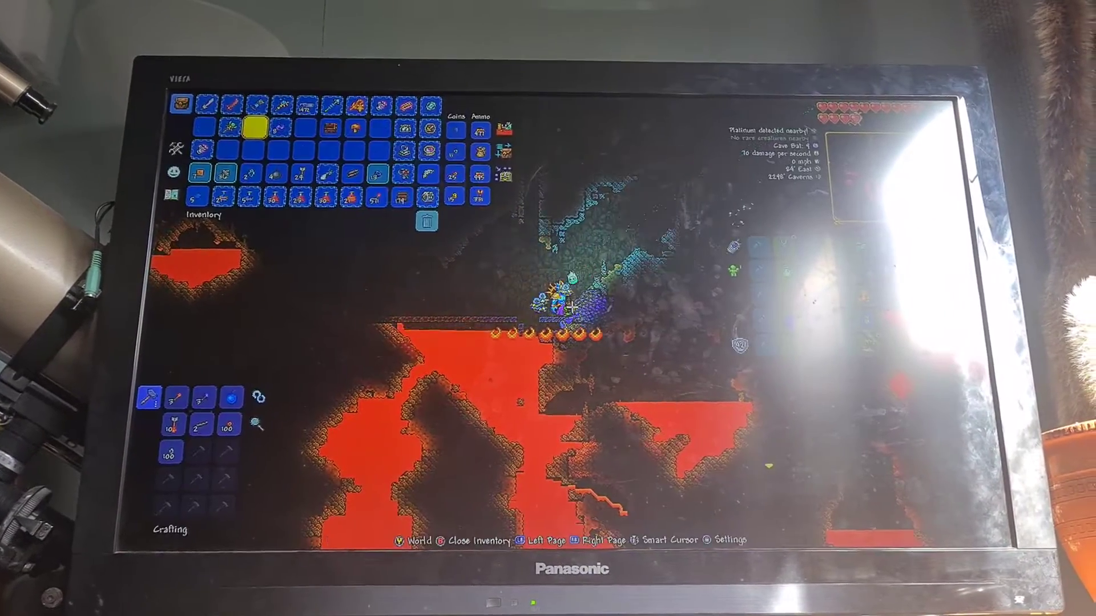
key(Down)
key(Down)
key(Down)
key(Right)
key(Right)
key(Right)
key(Right)
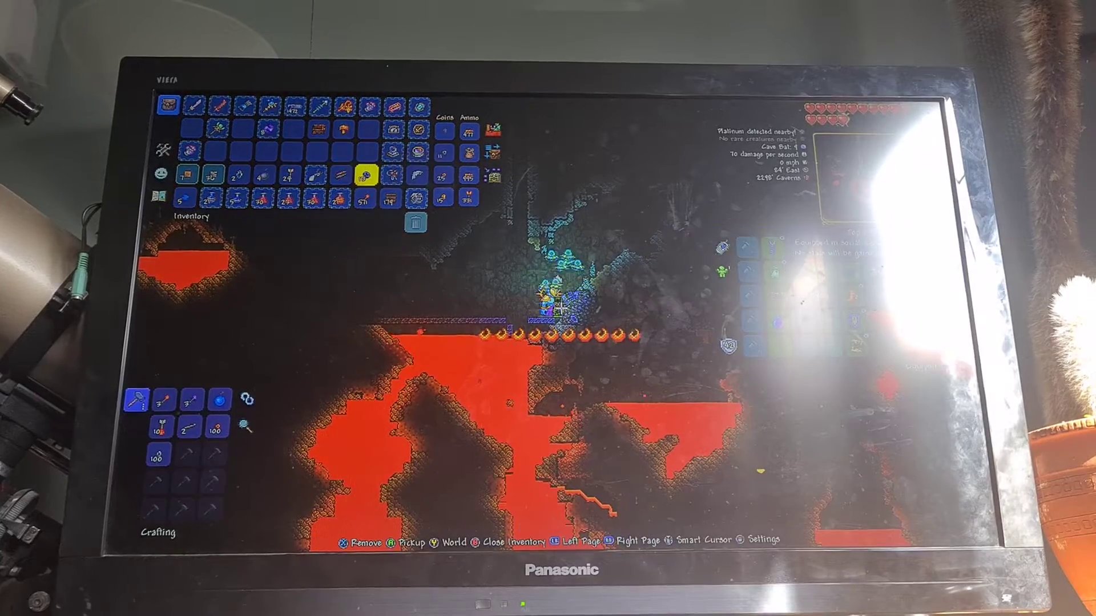
key(Right)
key(Right)
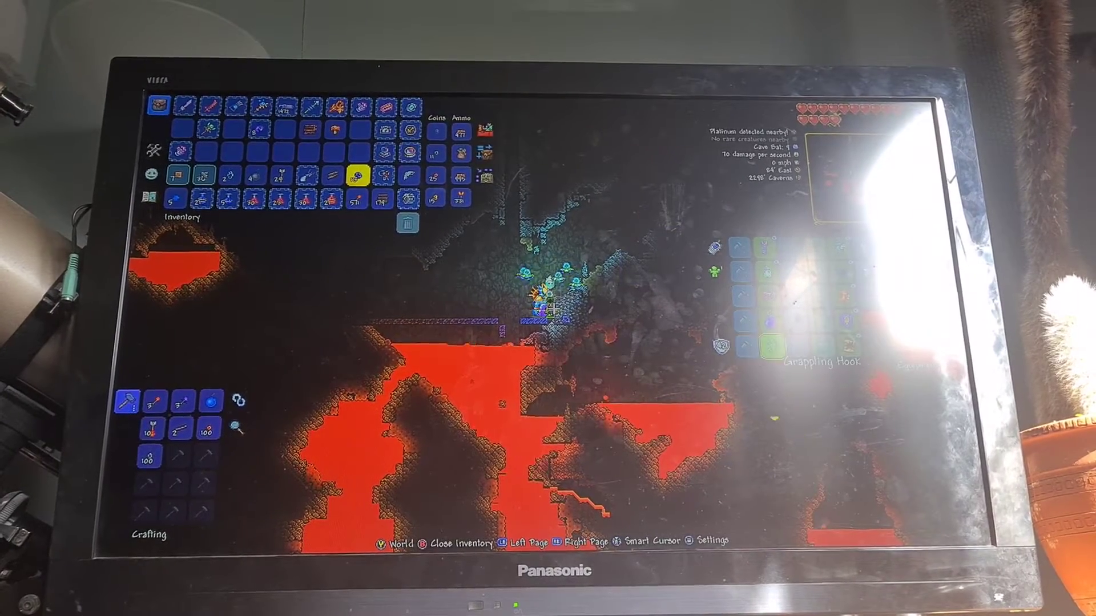
key(Escape)
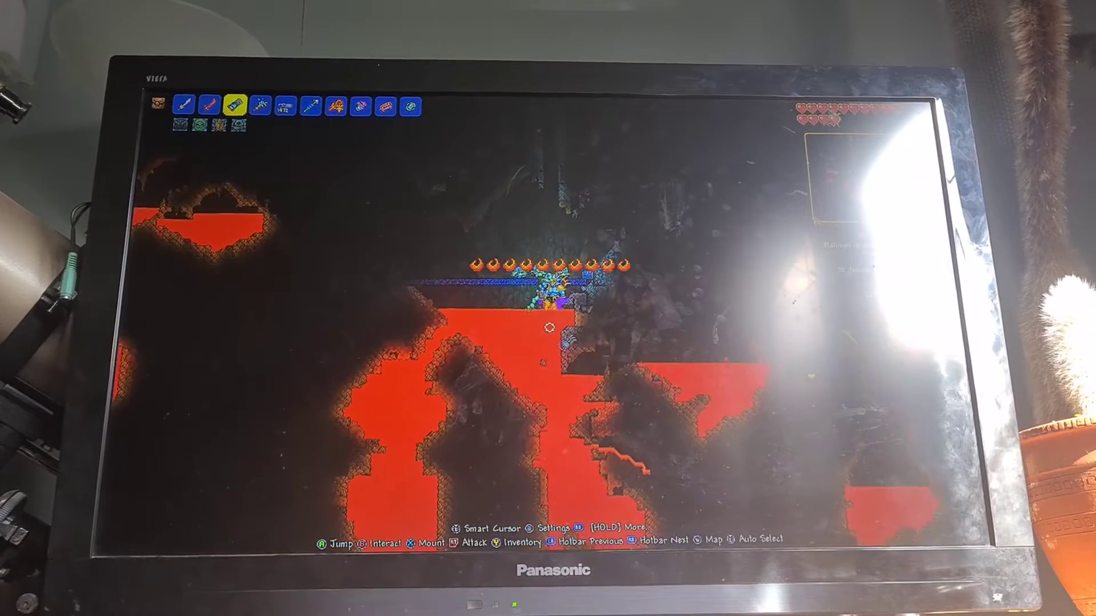
- Drop through the platform into the lava cavern and switch to the Superior Solar Eruption
key(Down)
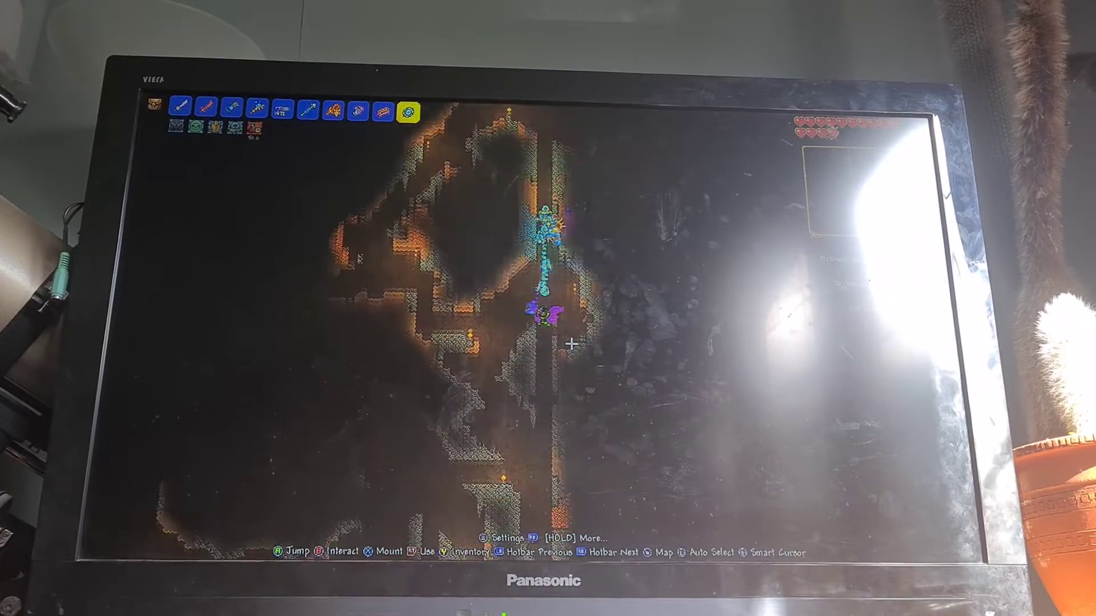
key(Left)
key(Left)
key(Left)
key(Left)
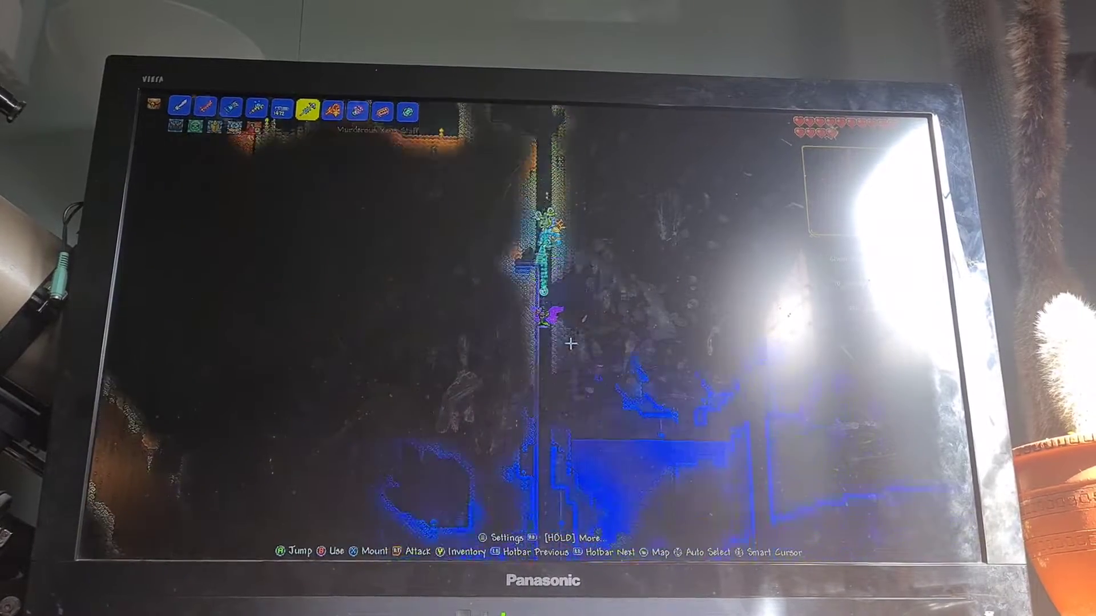
key(Left)
key(Left)
key(Left)
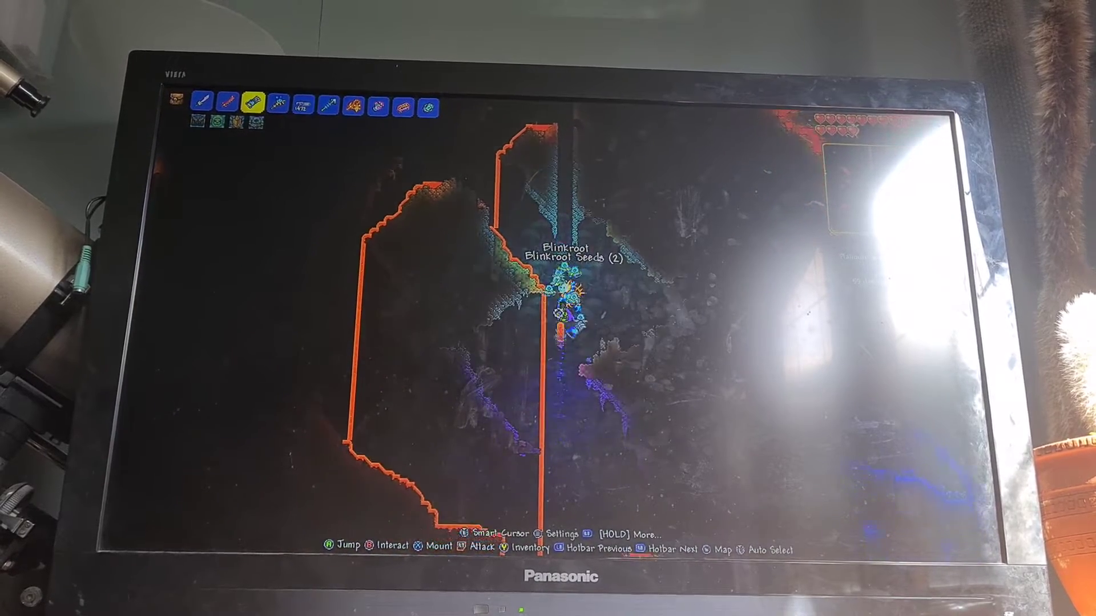
key(Escape)
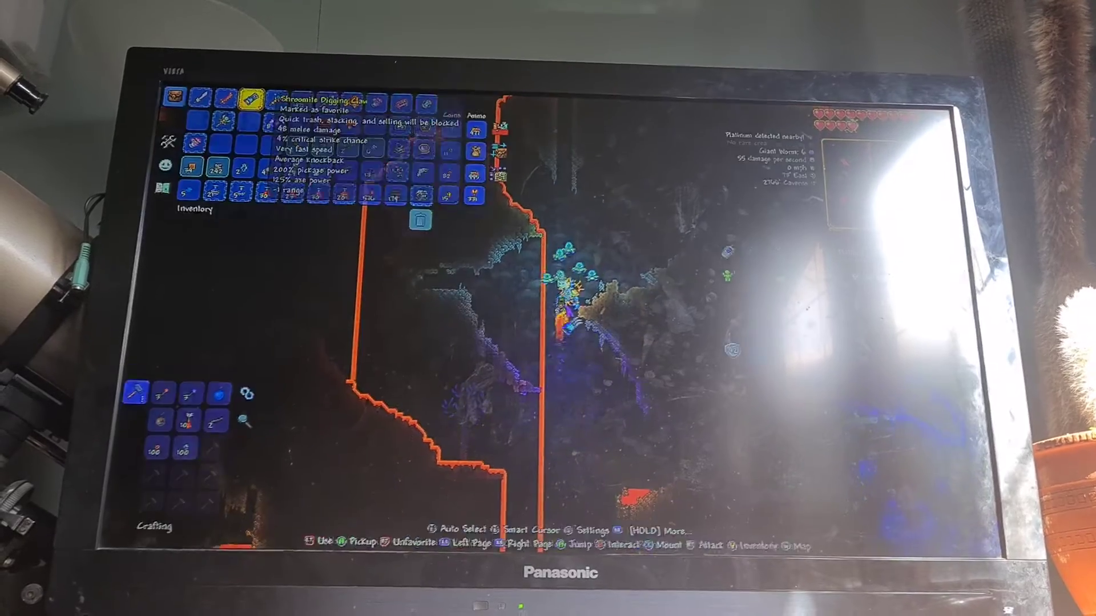
key(Right)
key(Right)
key(Right)
key(Down)
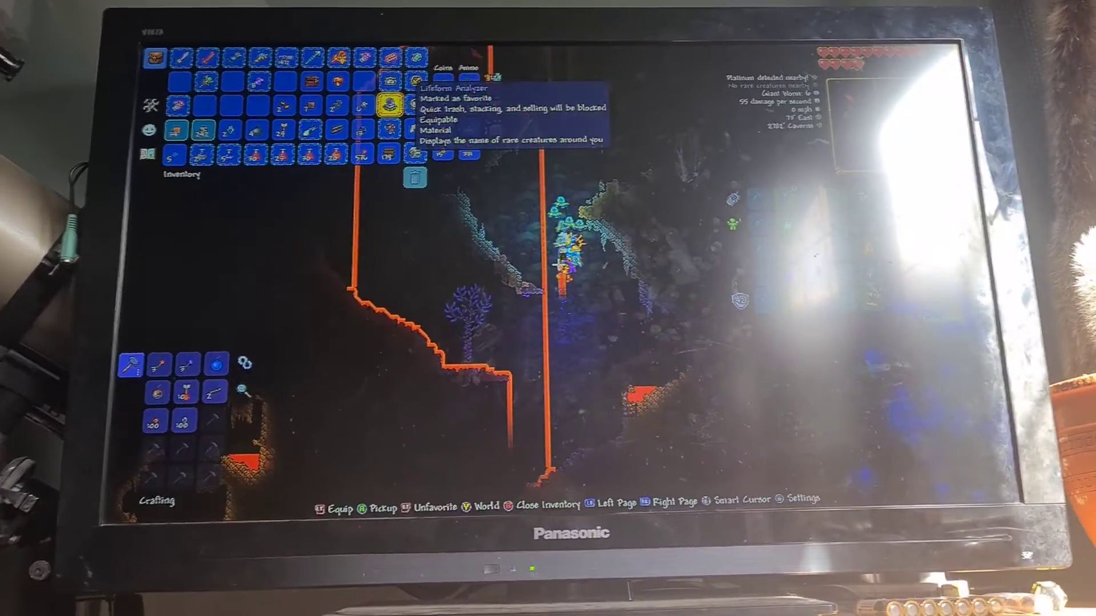
key(Down)
key(Down)
key(Left)
key(Left)
key(Left)
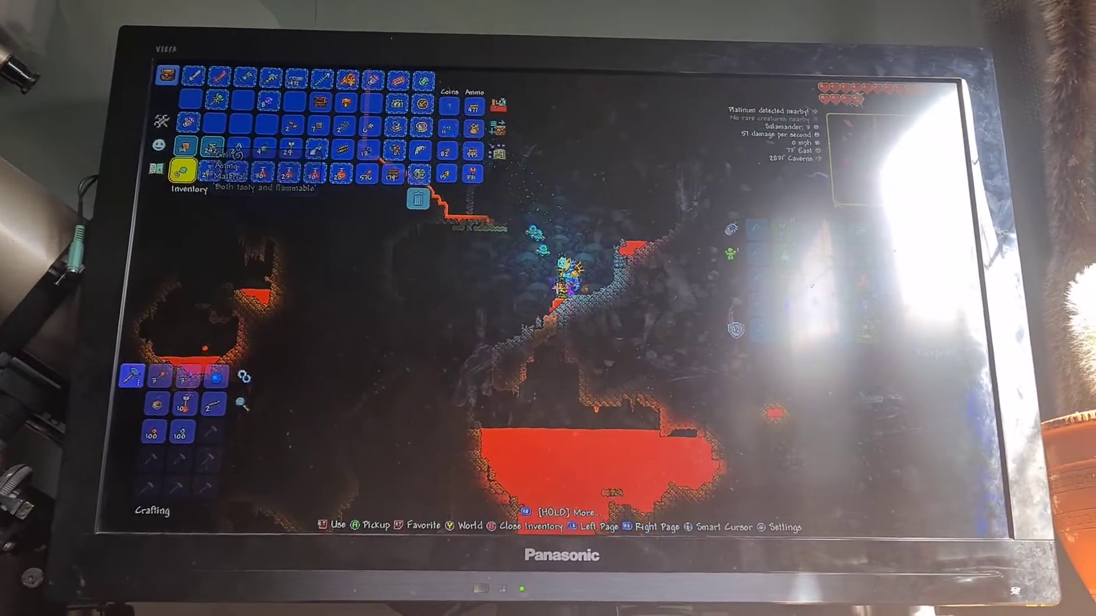
key(Escape)
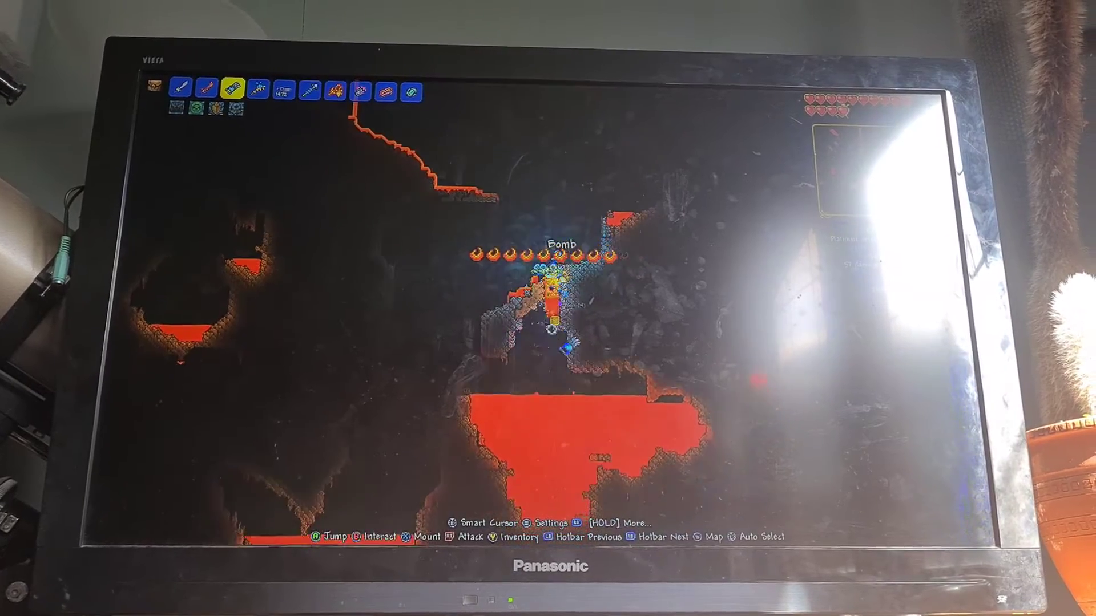